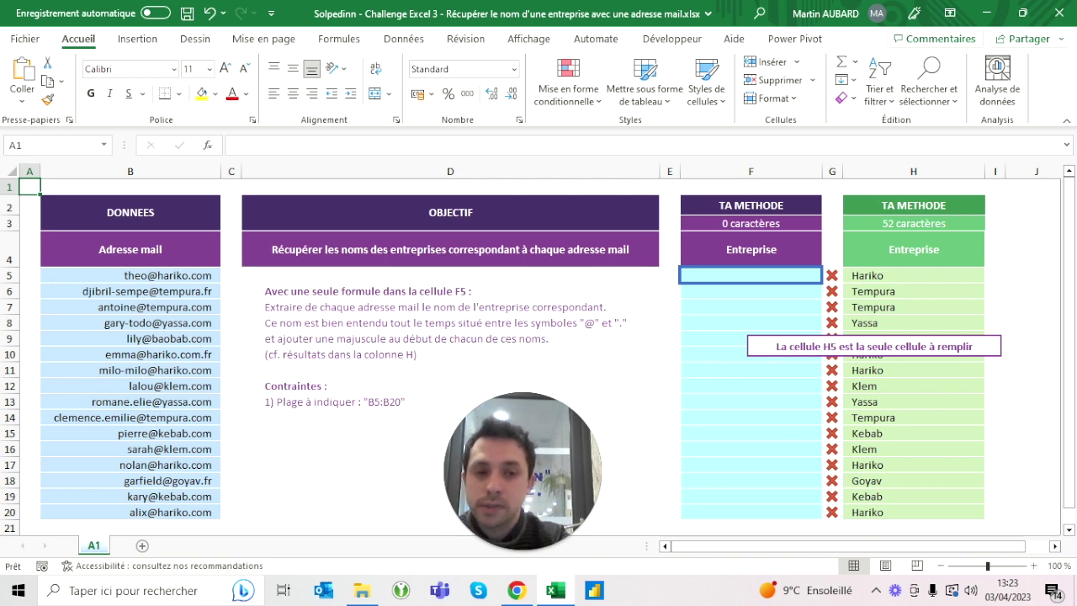
# Step: Look over the email addresses in B5:B20 and select result cell F5
pyautogui.click(751, 249)
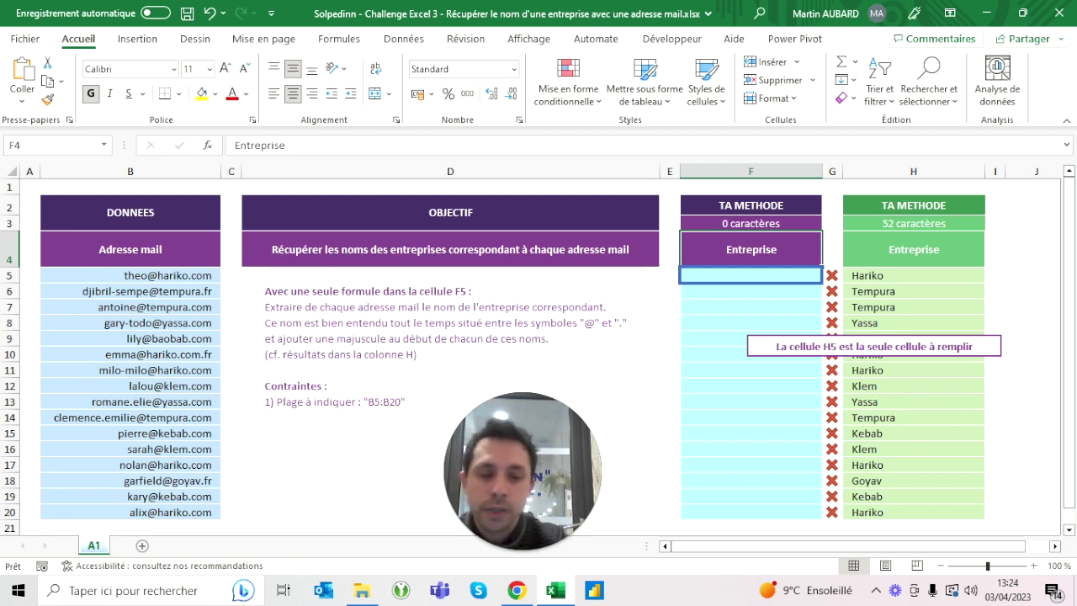
pyautogui.click(751, 275)
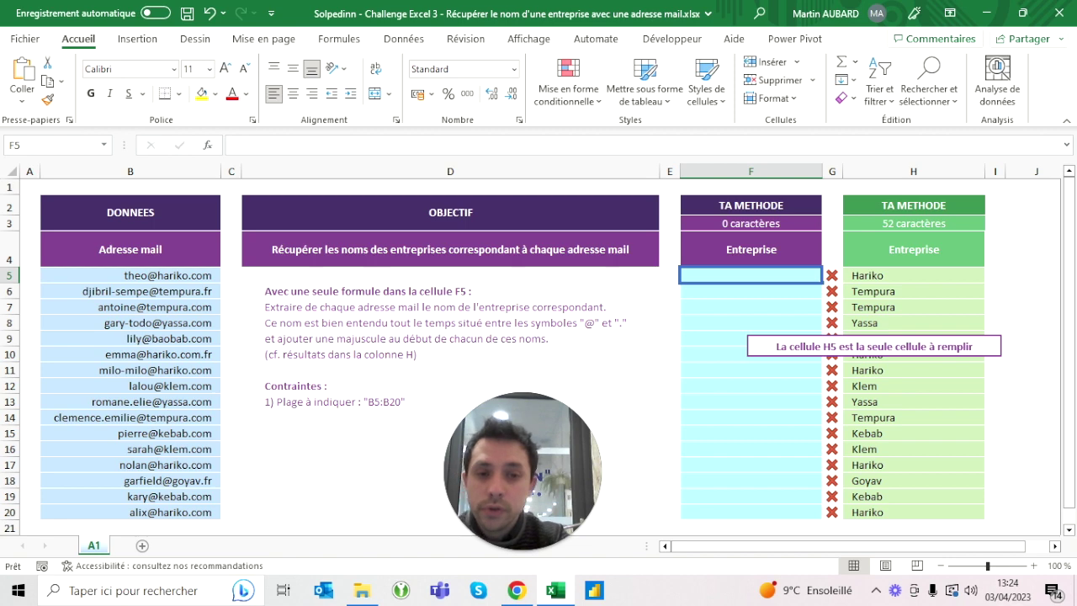
pyautogui.moveTo(131, 275); pyautogui.dragTo(130, 512)
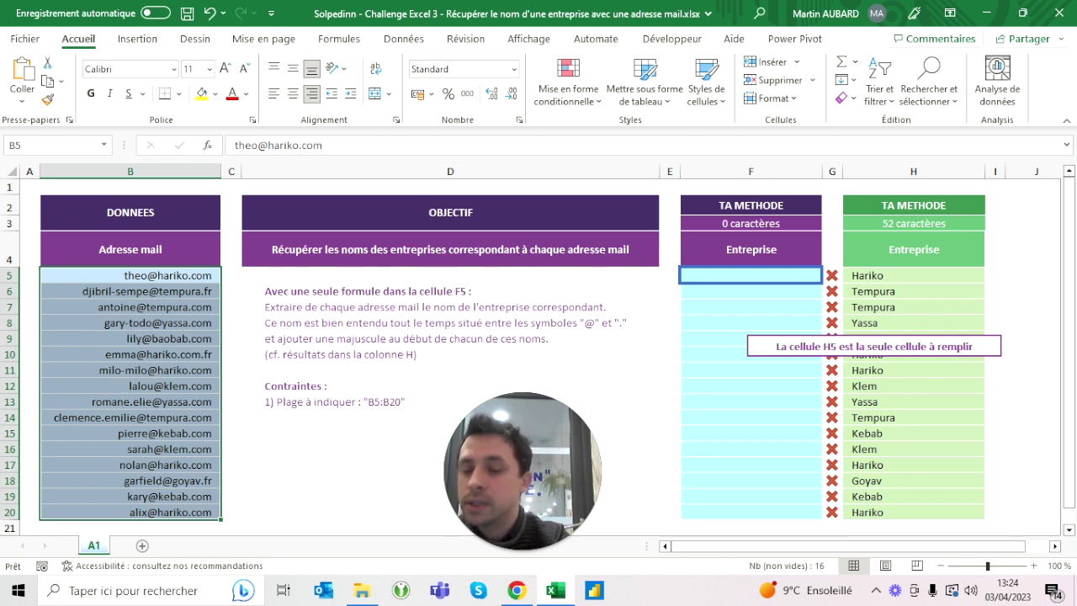
pyautogui.click(751, 275)
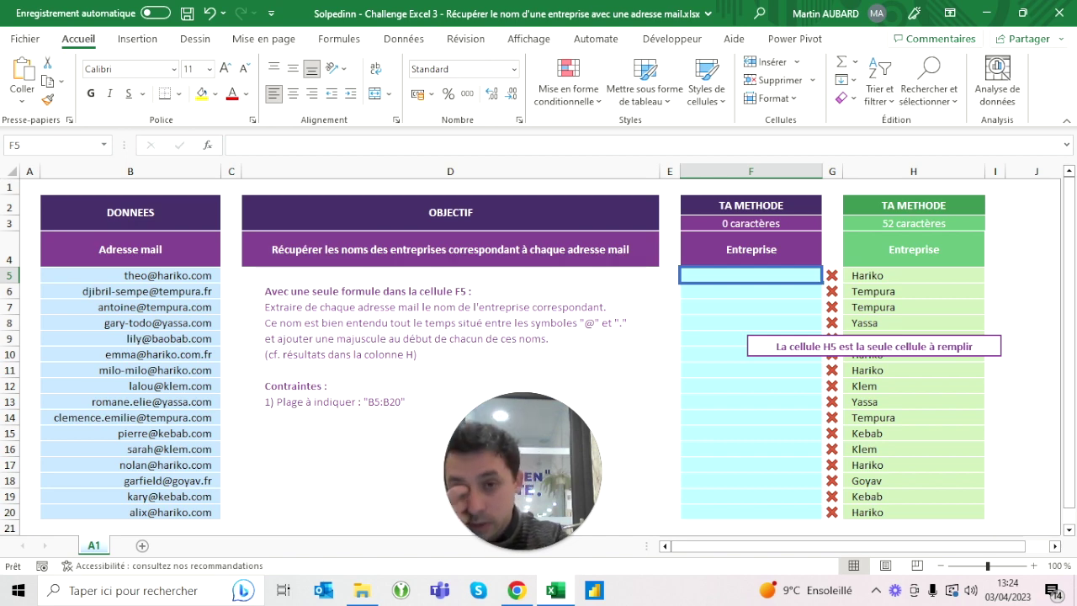
# Step: Enter =TEXTE.APRES(B5:B20;"@") in F5 so domains like hariko.com spill down column F
pyautogui.press('F2')
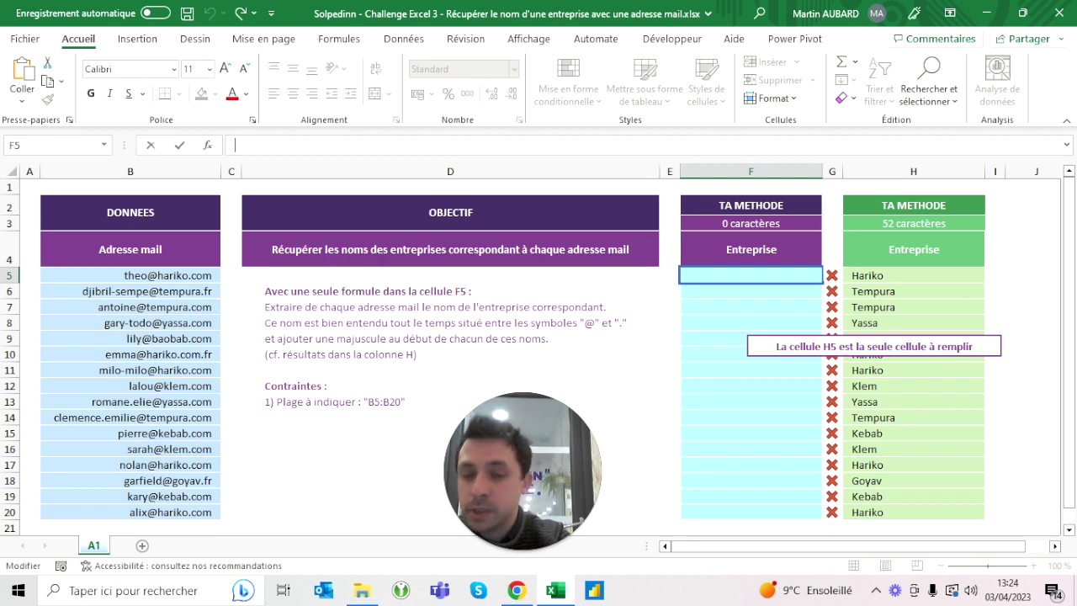
pyautogui.write('=')
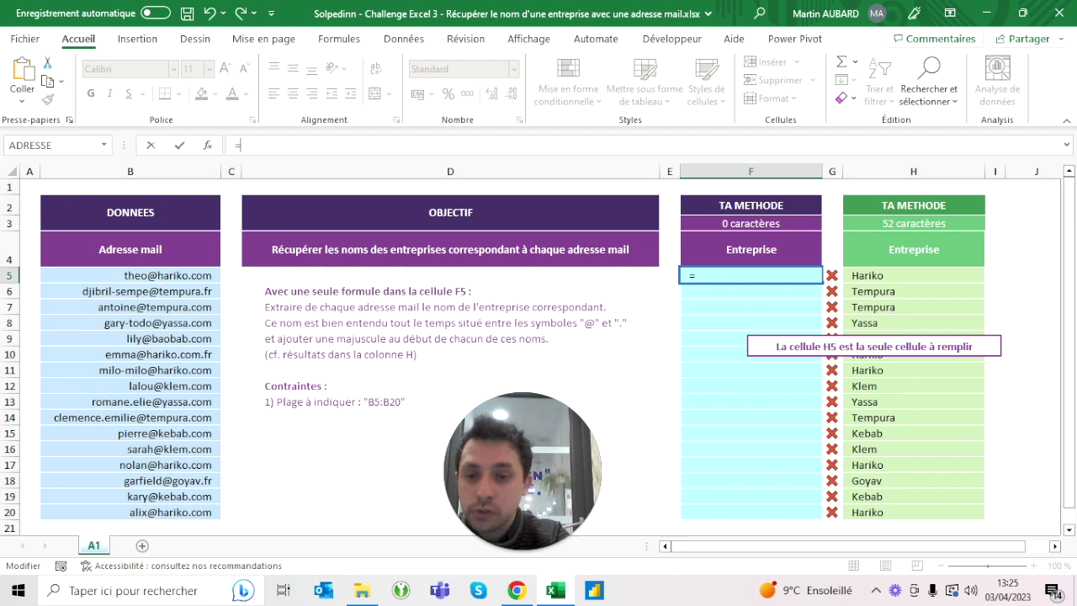
pyautogui.write('text')
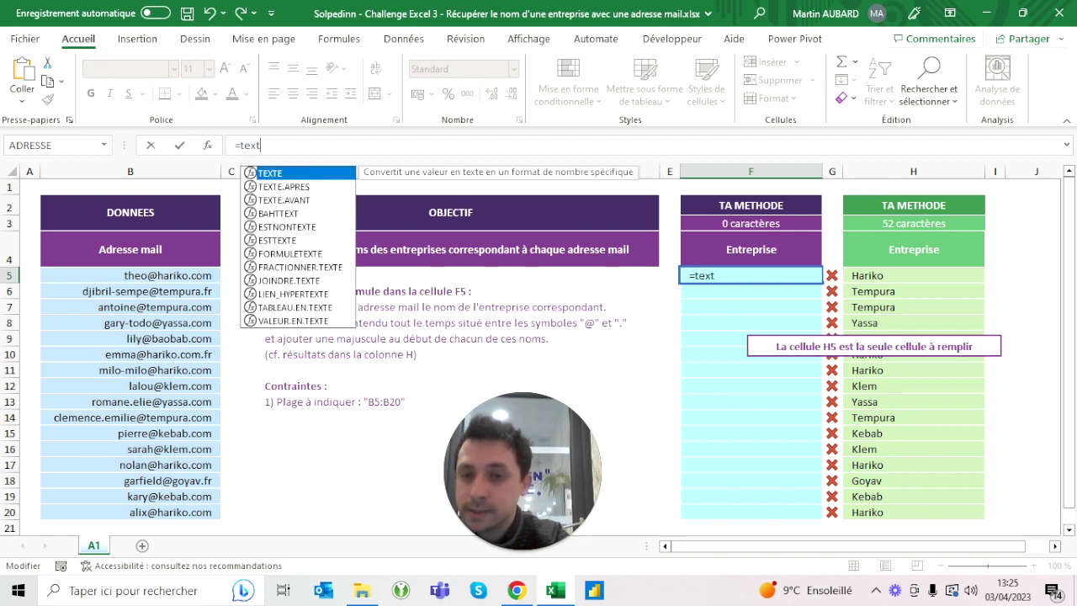
pyautogui.doubleClick(305, 187)
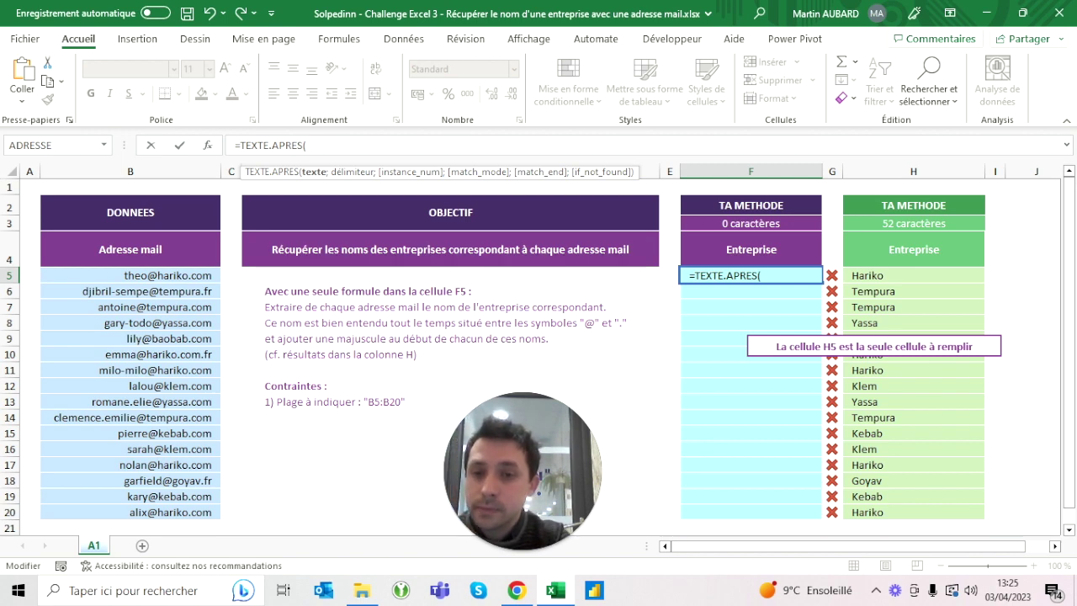
pyautogui.moveTo(183, 275); pyautogui.dragTo(217, 515)
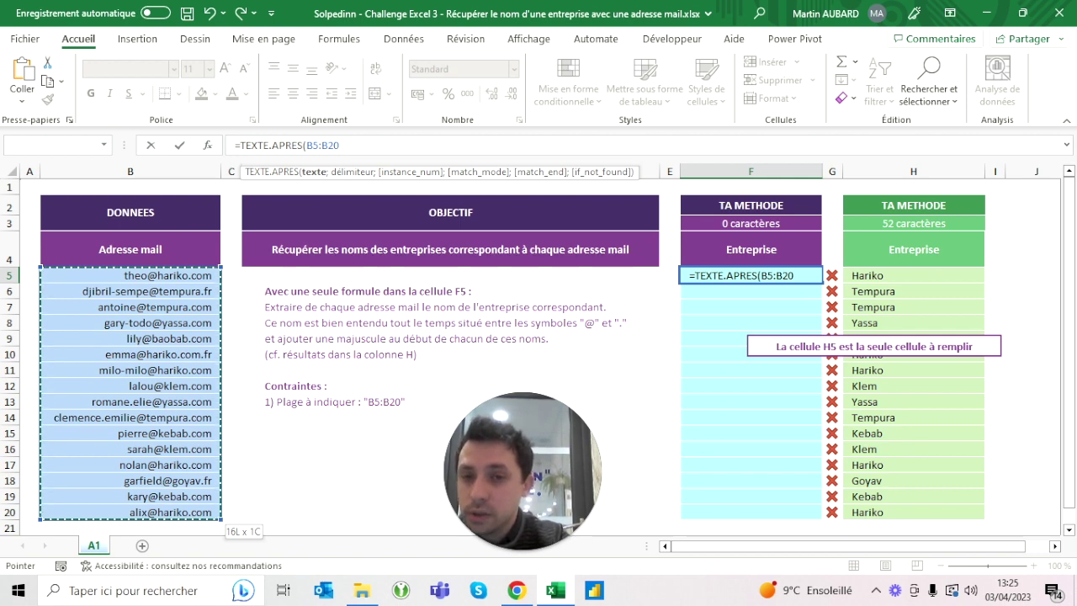
pyautogui.write(';"@')
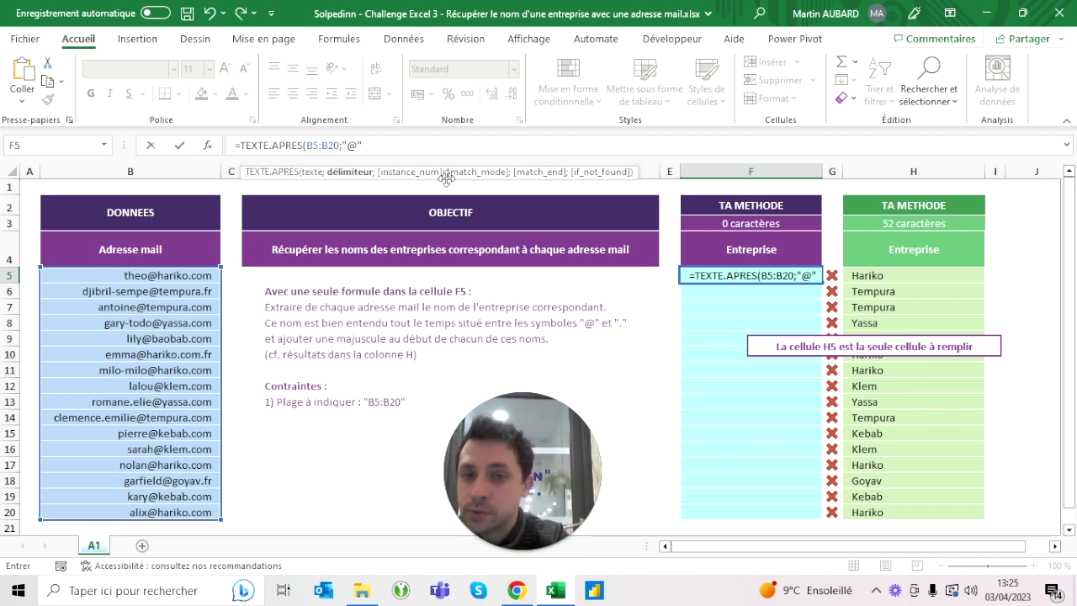
pyautogui.write(')')
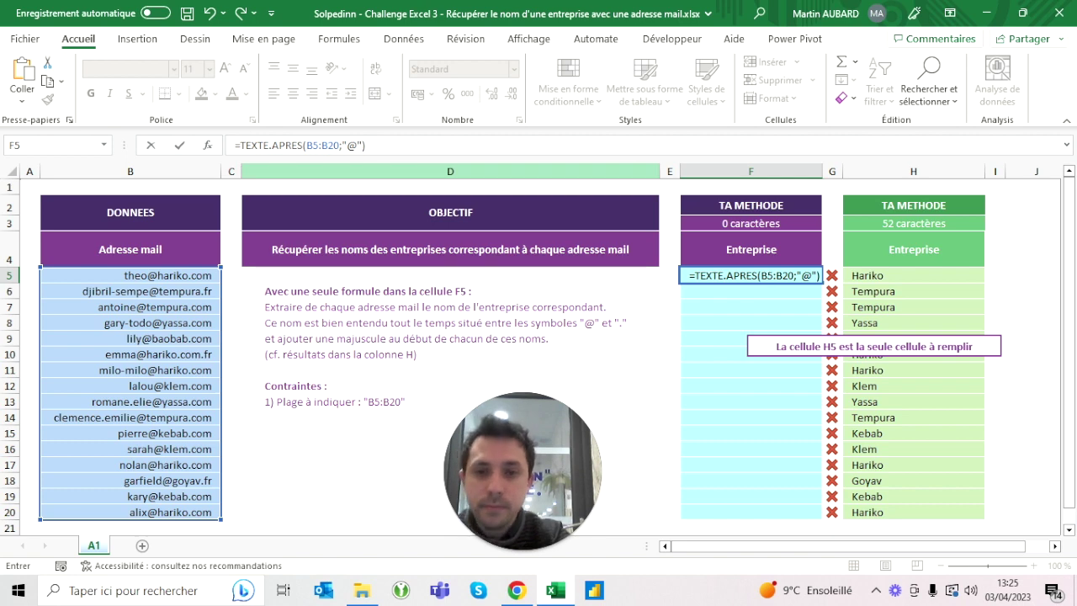
pyautogui.hotkey('ctrl', 'Return')
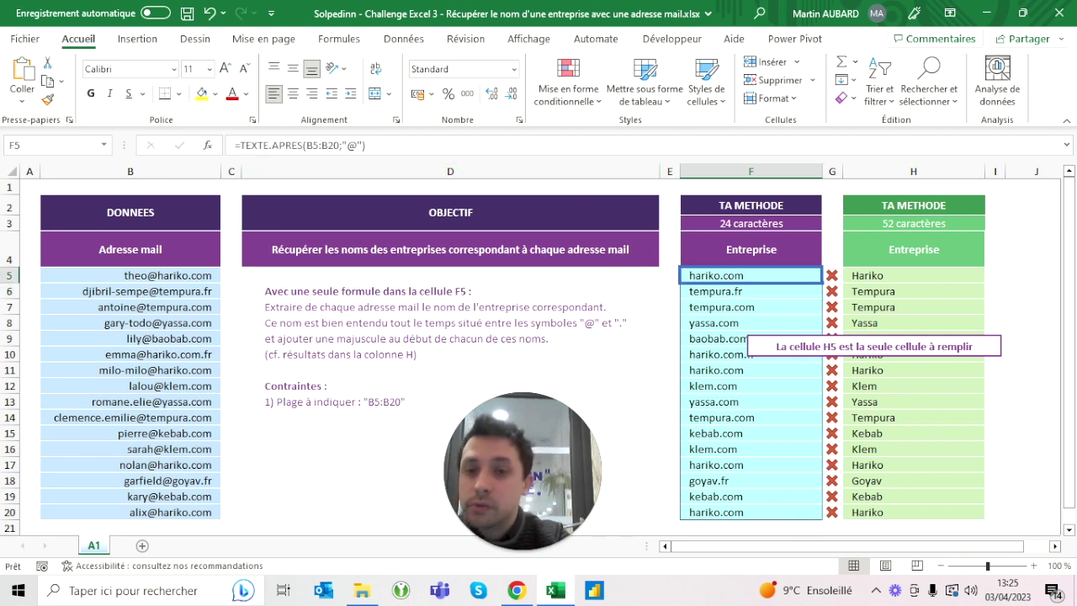
# Step: Reopen F5's TEXTE.APRES formula in the formula bar, after recommitting it once unchanged
pyautogui.press('F2')
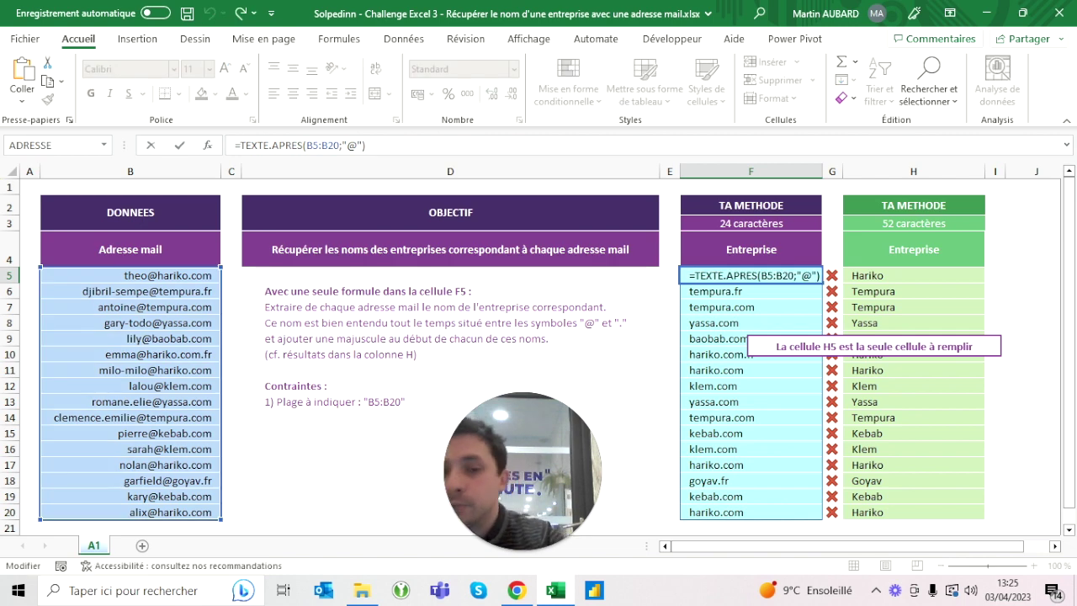
pyautogui.press('Escape')
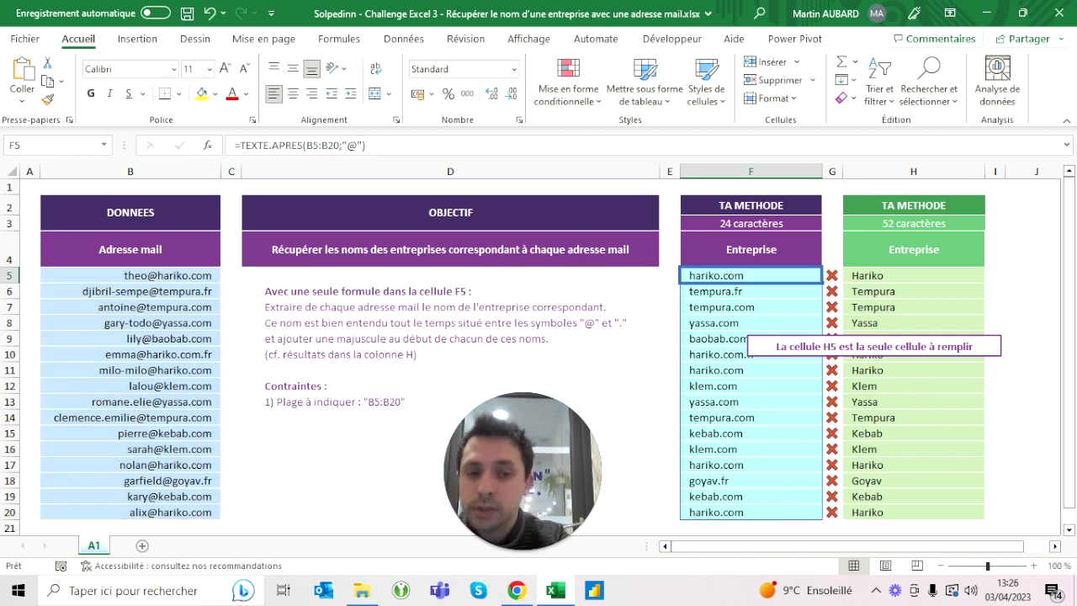
pyautogui.click(237, 145)
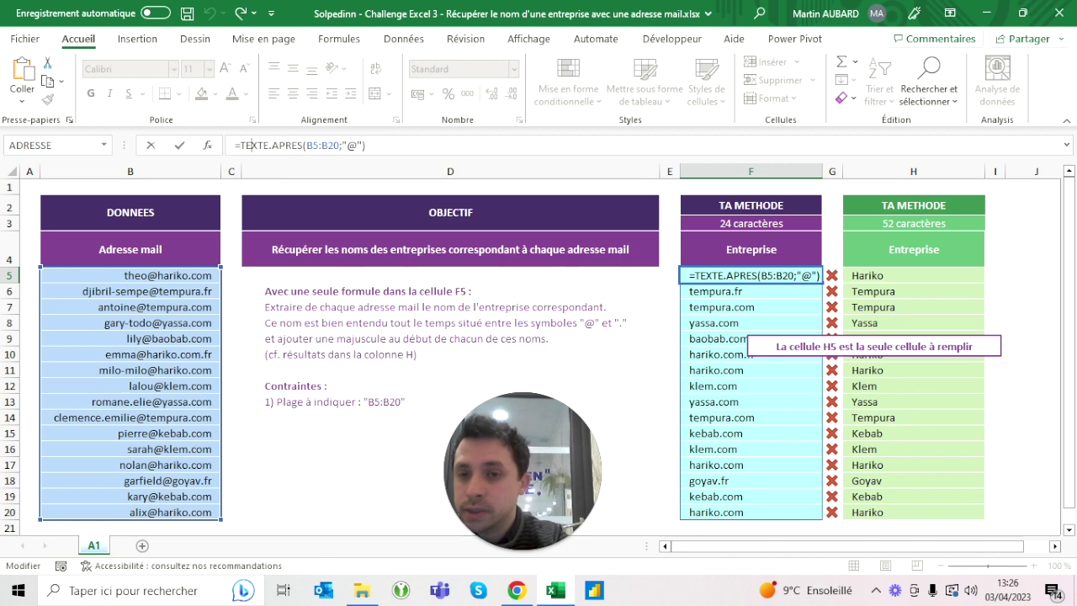
pyautogui.hotkey('shift', 'End')
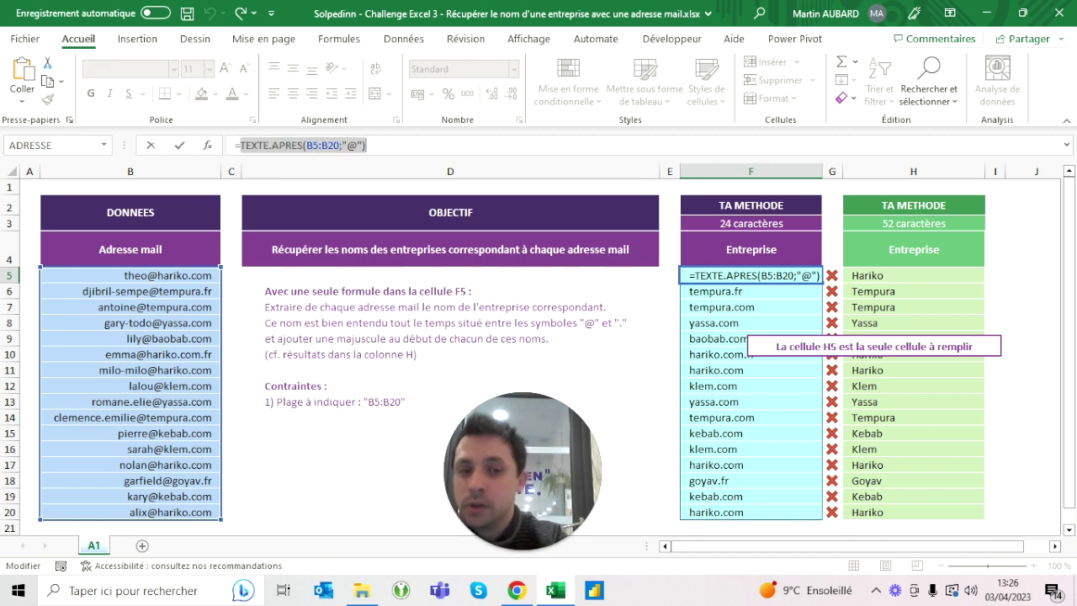
pyautogui.hotkey('ctrl', 'Return')
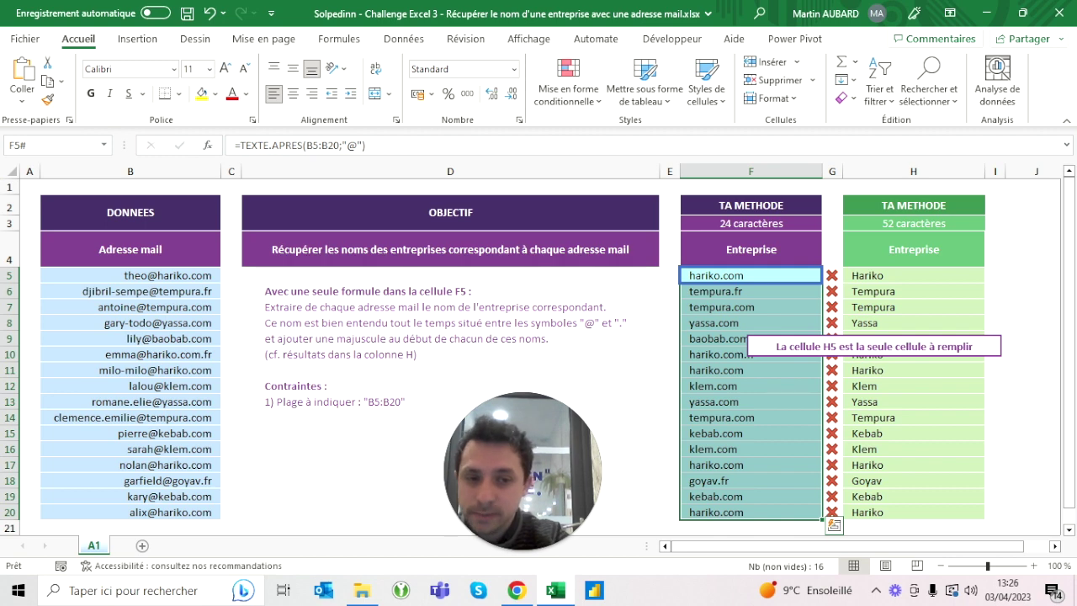
pyautogui.click(751, 275)
pyautogui.click(239, 146)
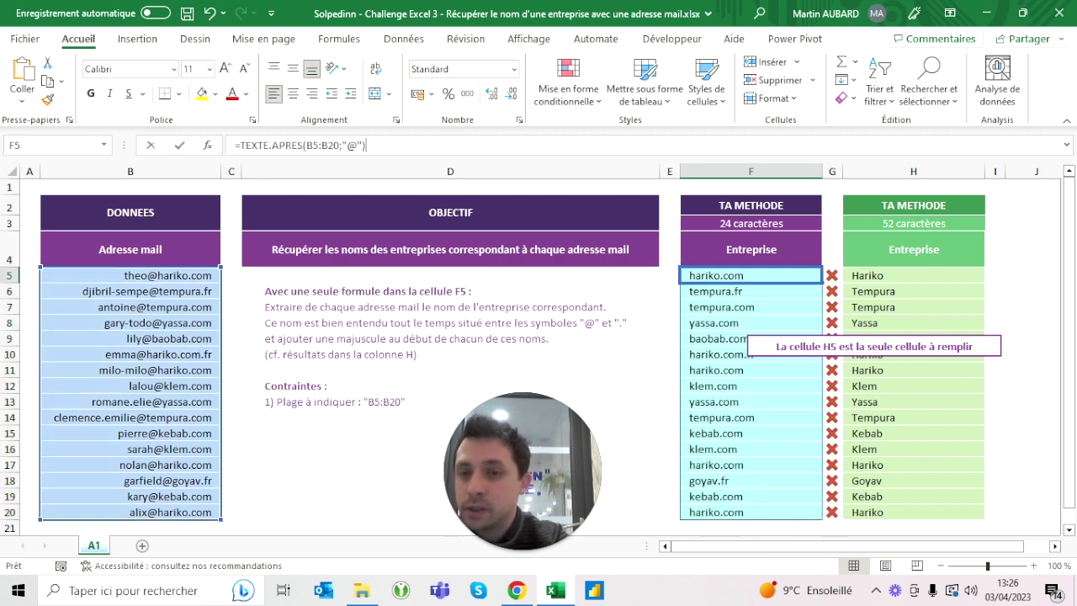
# Step: Wrap the formula as =TEXTE.AVANT(TEXTE.APRES(B5:B20;"@");".") to list bare company names like hariko
pyautogui.write('text')
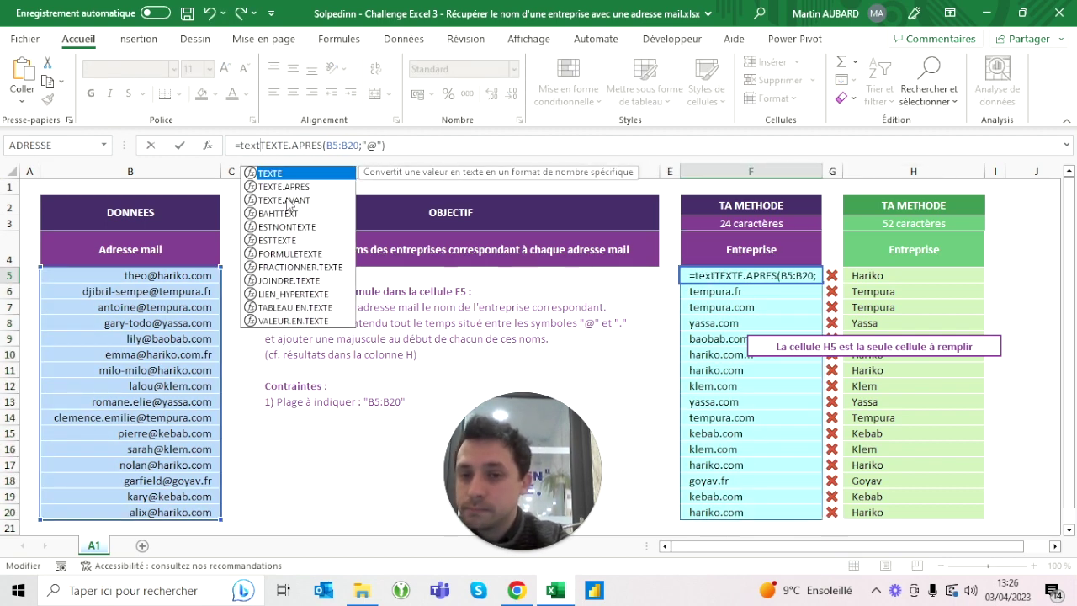
pyautogui.doubleClick(284, 200)
pyautogui.hotkey('shift', 'End')
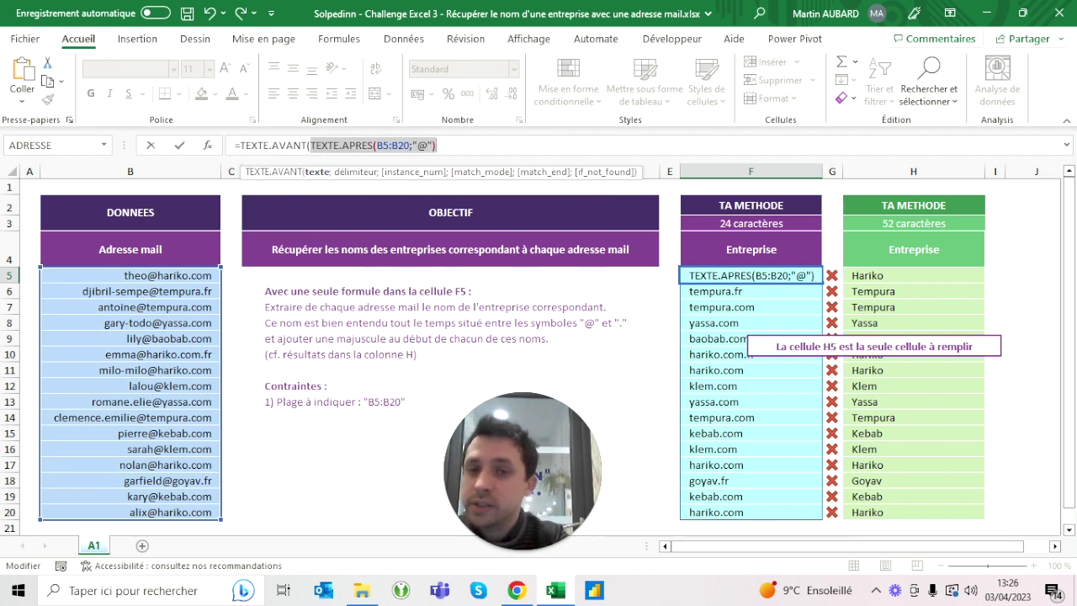
pyautogui.press('End')
pyautogui.write(';".")')
pyautogui.hotkey('ctrl', 'Return')
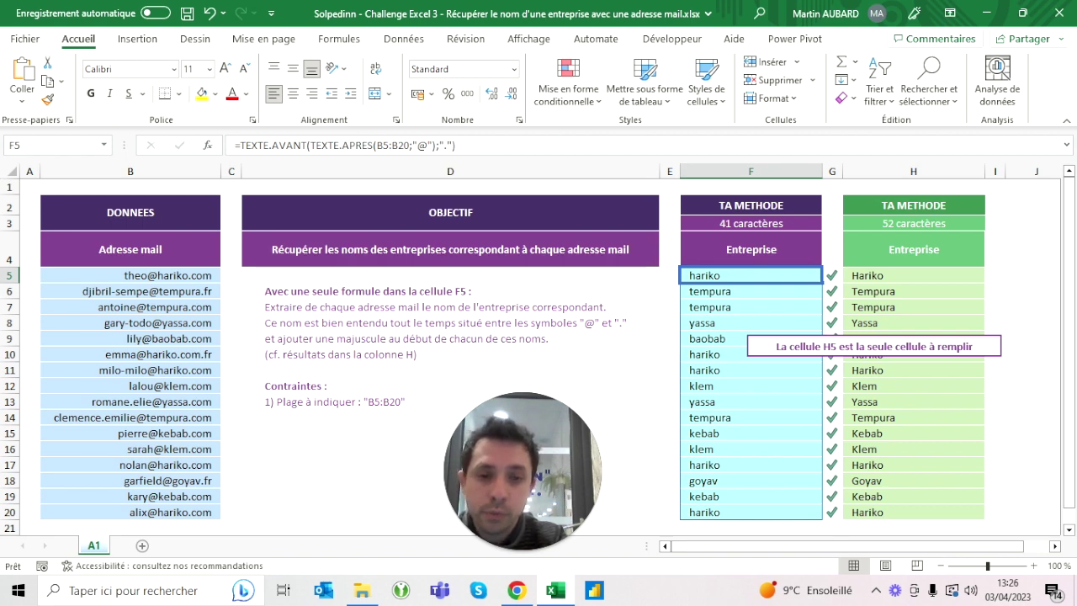
# Step: Check the spilled company names from F8, then return to F5's formula at its start
pyautogui.click(750, 323)
pyautogui.hotkey('ctrl', 'Up')
pyautogui.press('Down')
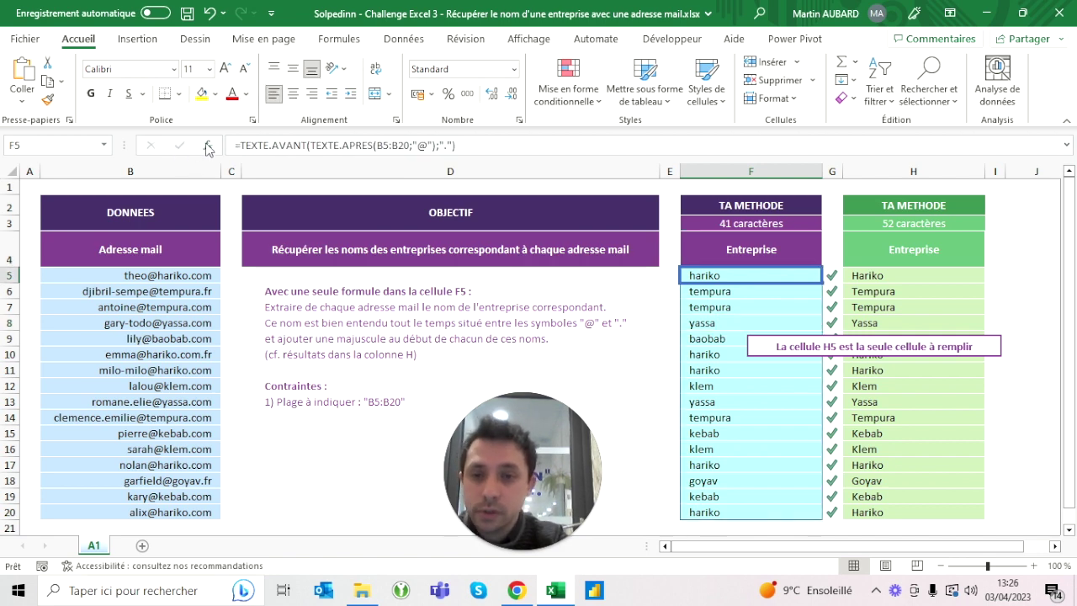
pyautogui.click(225, 146)
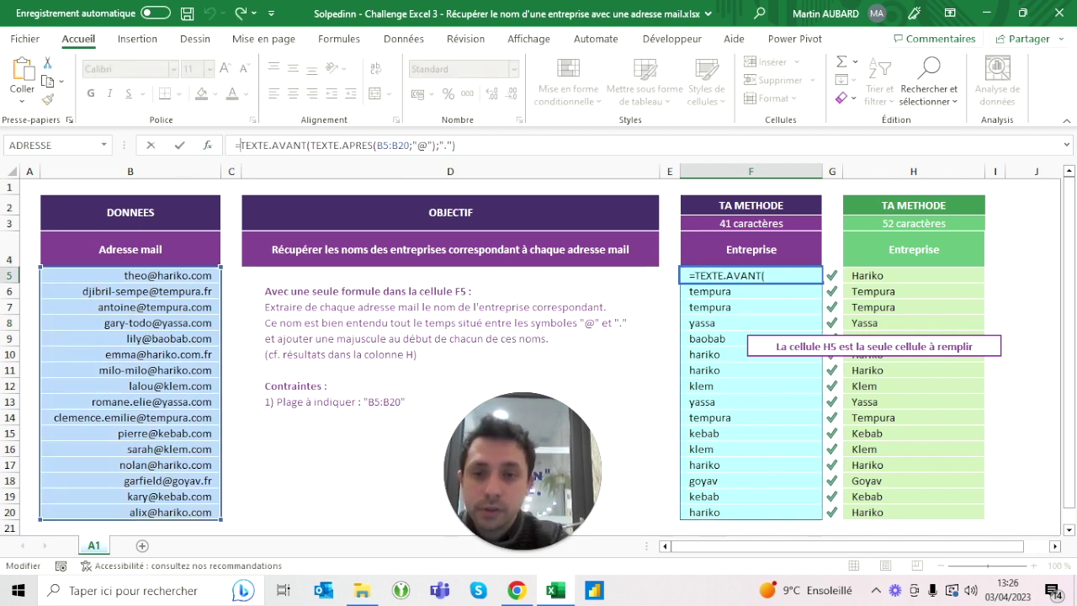
# Step: Wrap the formula as =NOMPROPRE(TEXTE.AVANT(TEXTE.APRES(B5:B20;"@");".")) to capitalise names like Hariko
pyautogui.write('NOMPROPRE(')
pyautogui.press('End')
pyautogui.write('))')
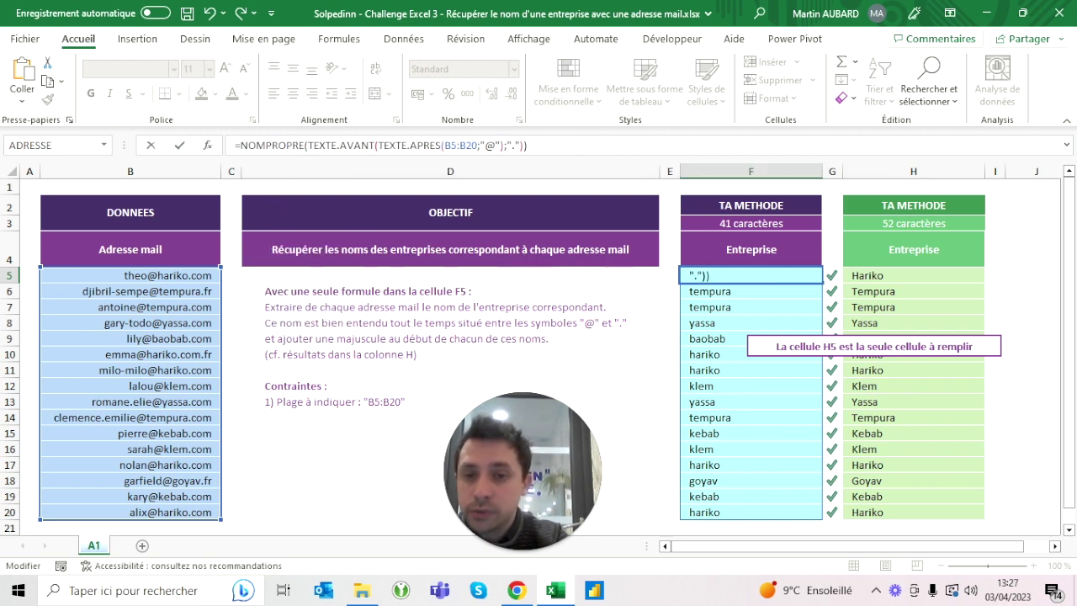
pyautogui.moveTo(308, 146); pyautogui.dragTo(529, 145)
pyautogui.hotkey('shift', 'Left')
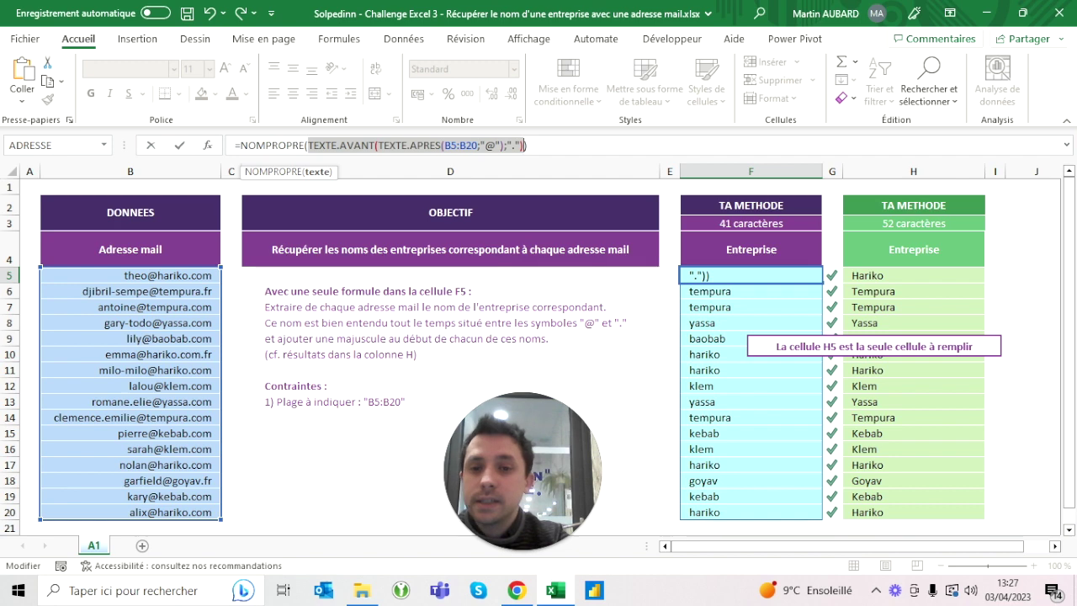
pyautogui.press('Right')
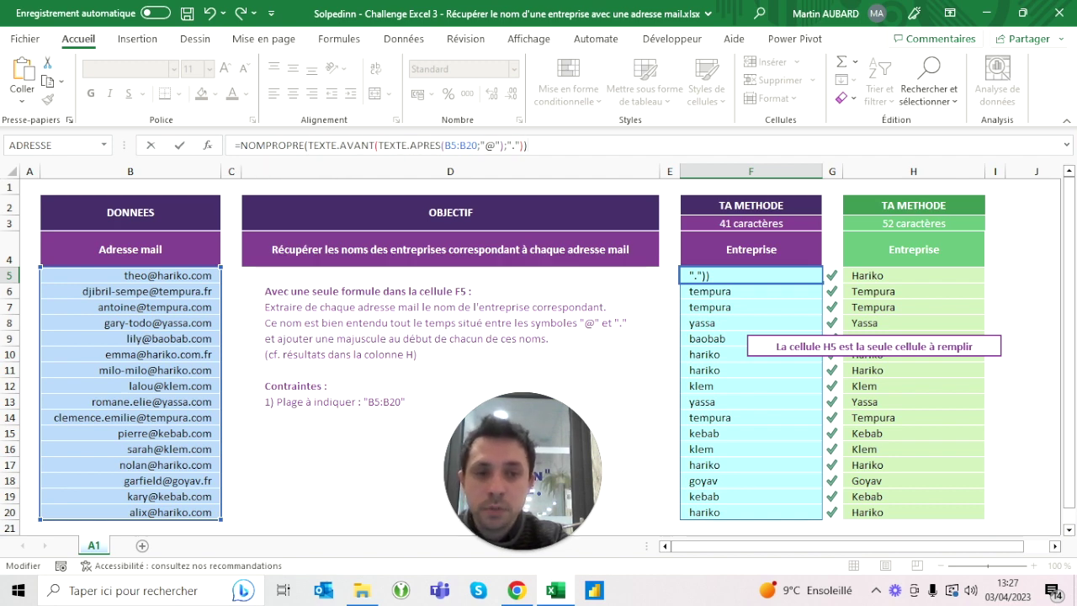
pyautogui.hotkey('ctrl', 'Return')
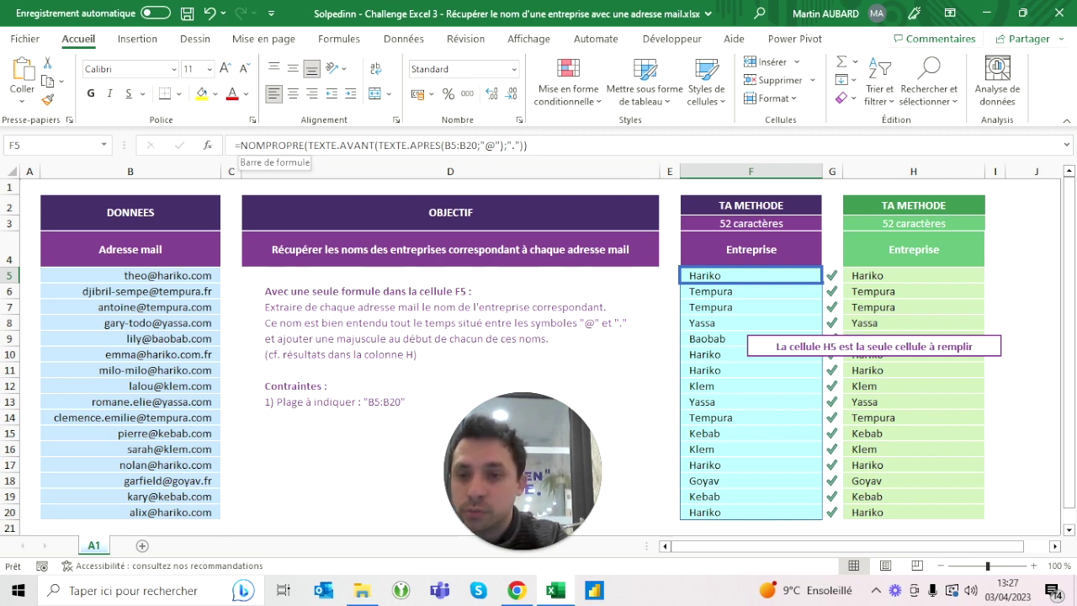
# Step: Try wrapping the F5 formula in UNIQUE, leaving seven distinct names, then undo it
pyautogui.click(238, 145)
pyautogui.write('unique()')
pyautogui.hotkey('ctrl', 'Return')
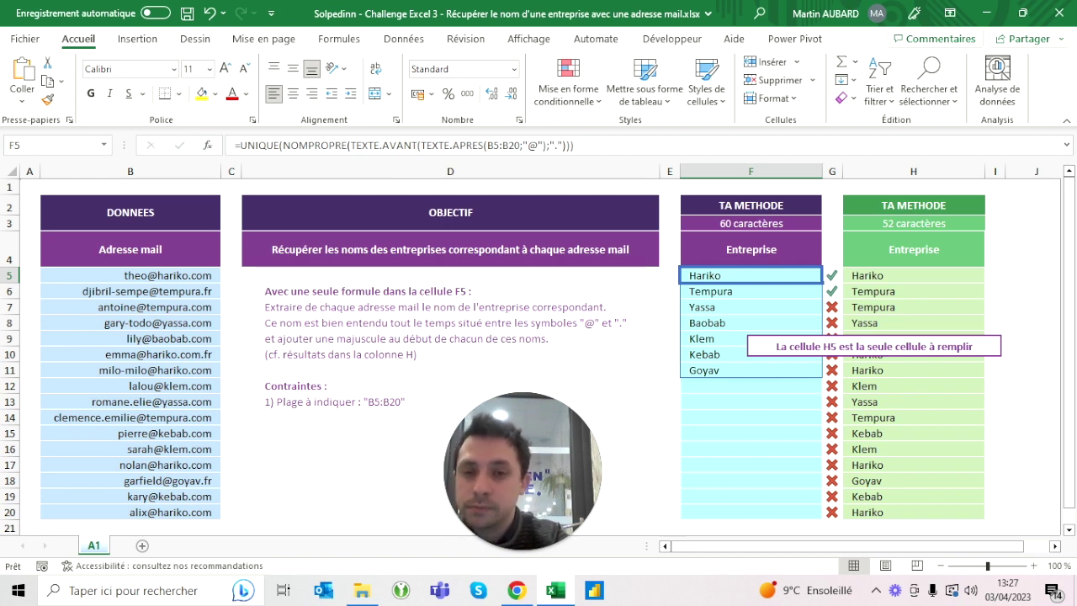
pyautogui.click(210, 14)
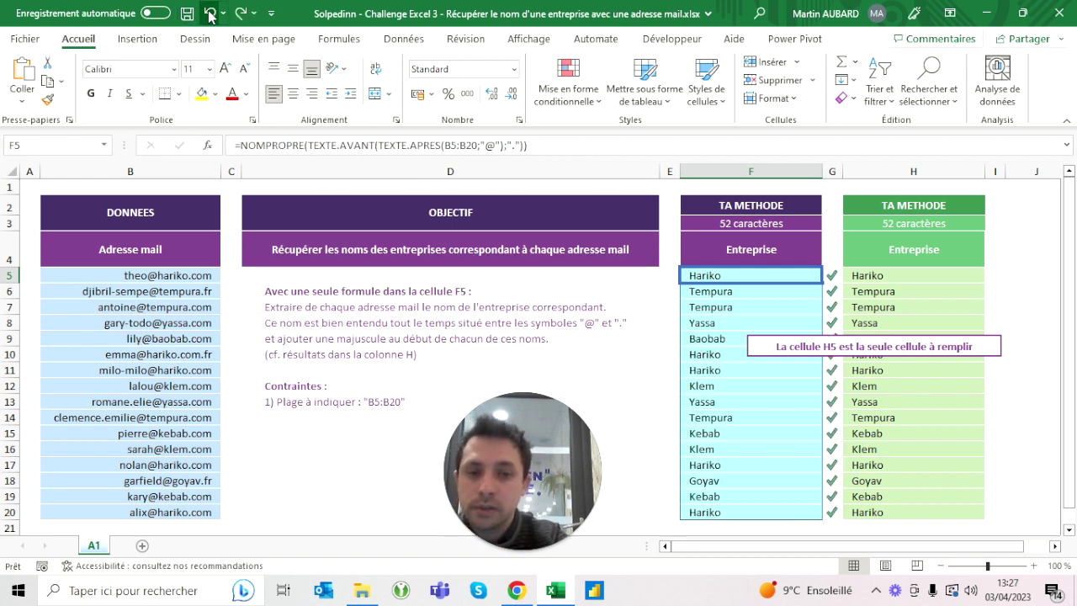
# Step: Undo back to the 52-character NOMPROPRE formula, inspect its nested parts, and recommit it unchanged
pyautogui.click(211, 14)
pyautogui.click(210, 14)
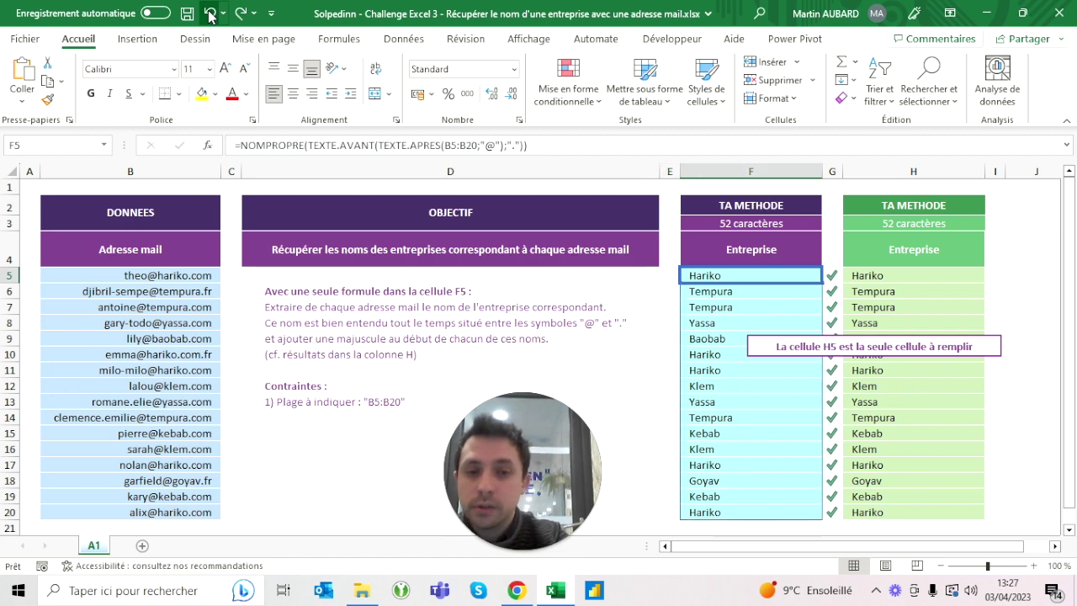
pyautogui.click(305, 145)
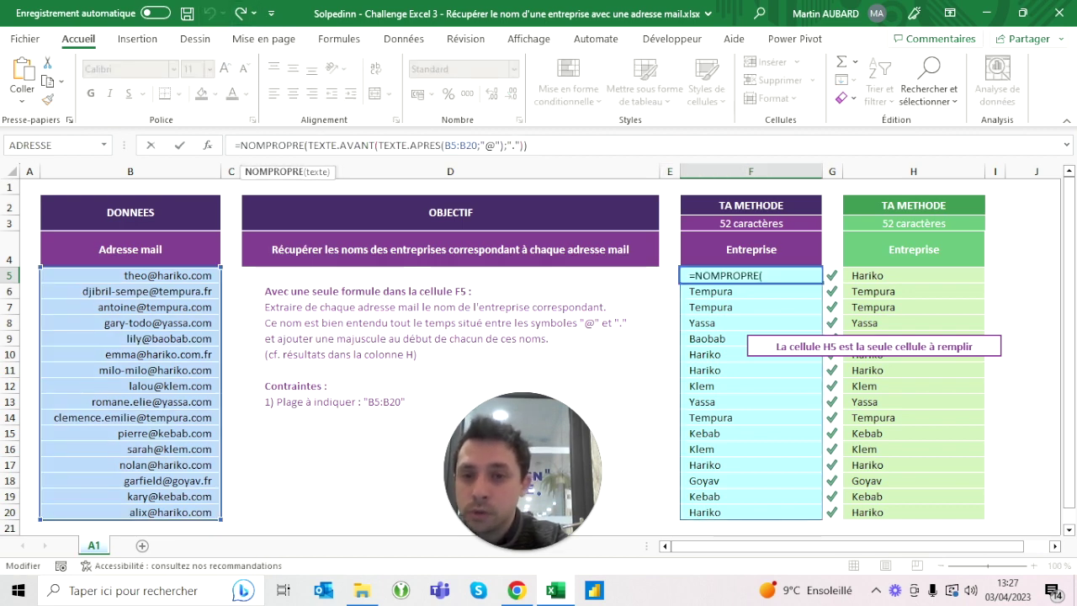
pyautogui.moveTo(307, 145); pyautogui.dragTo(411, 145)
pyautogui.click(411, 144)
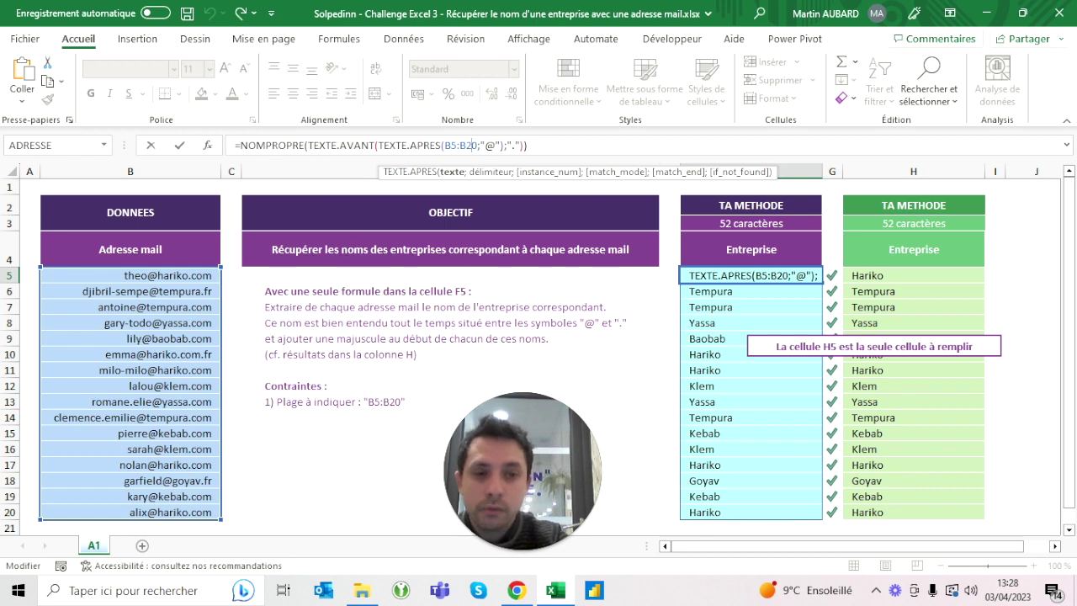
pyautogui.hotkey('ctrl', 'Return')
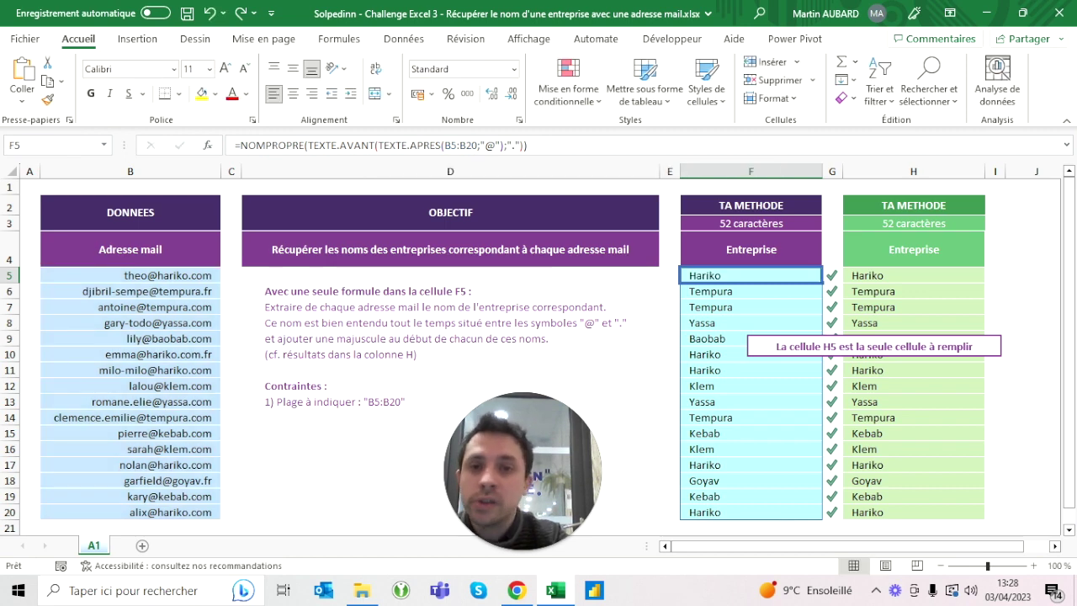